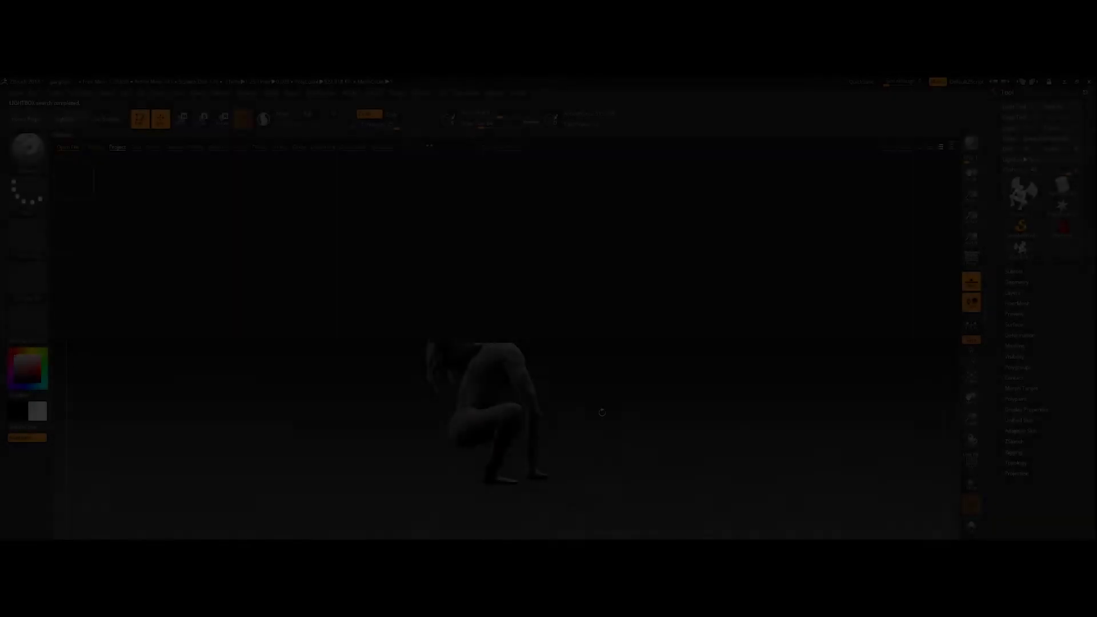
Zoom in on the gargoyle's arm and torso to work on the abs and pectorals
alt+drag(601, 412, 498, 254)
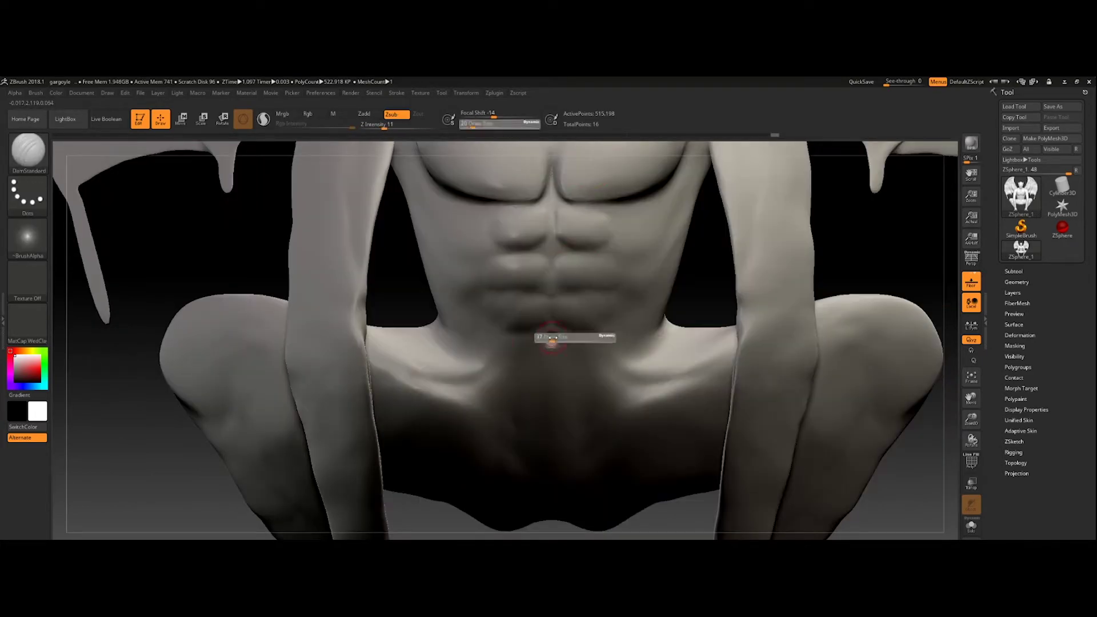
Rotate the view across the gargoyle's crouching legs to reach the thighs and knees
right_drag(501, 340, 935, 378)
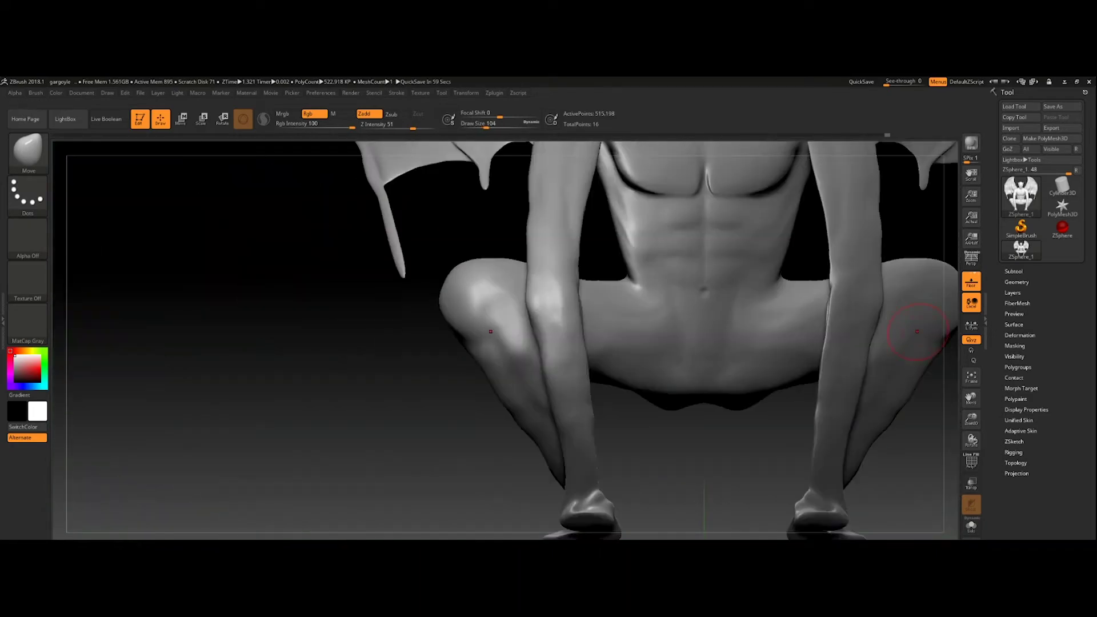
Frame the whole gargoyle in the view with F
key(f)
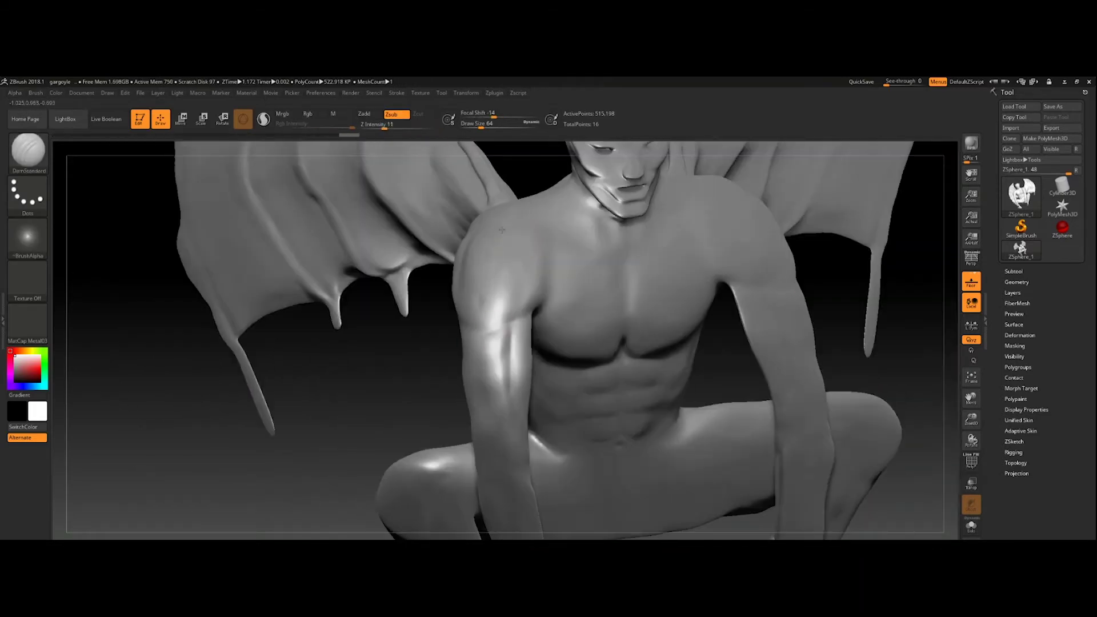
Orbit the figure to inspect its underside, its back, and a front view from above
mouse_move(502, 230)
mouse_down()
mouse_move(386, 487)
mouse_move(451, 412)
mouse_up()
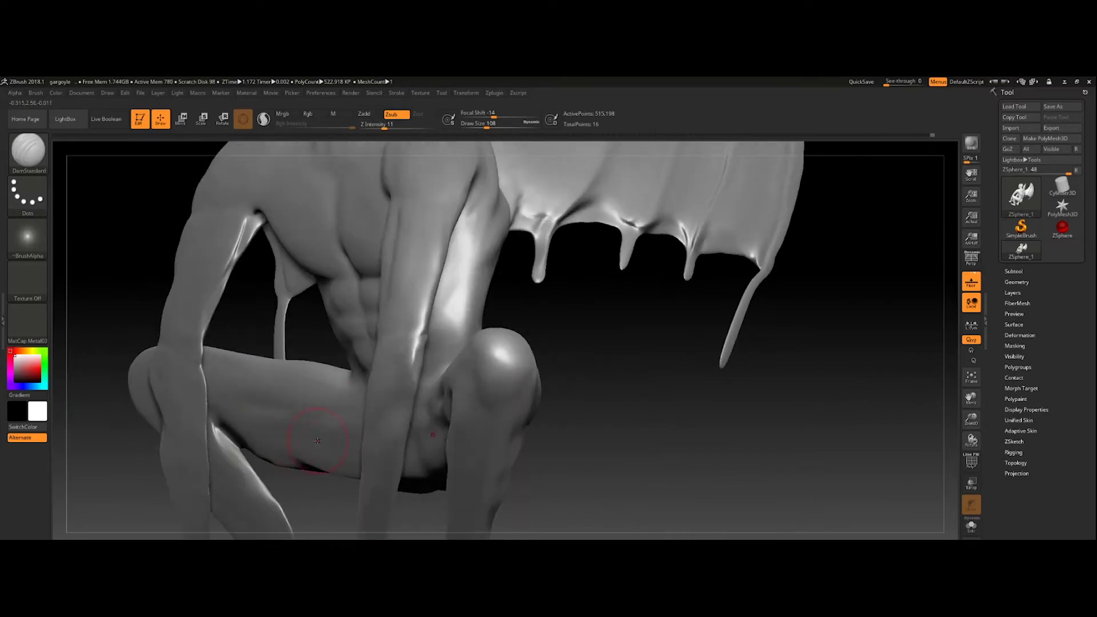
right_drag(318, 441, 931, 420)
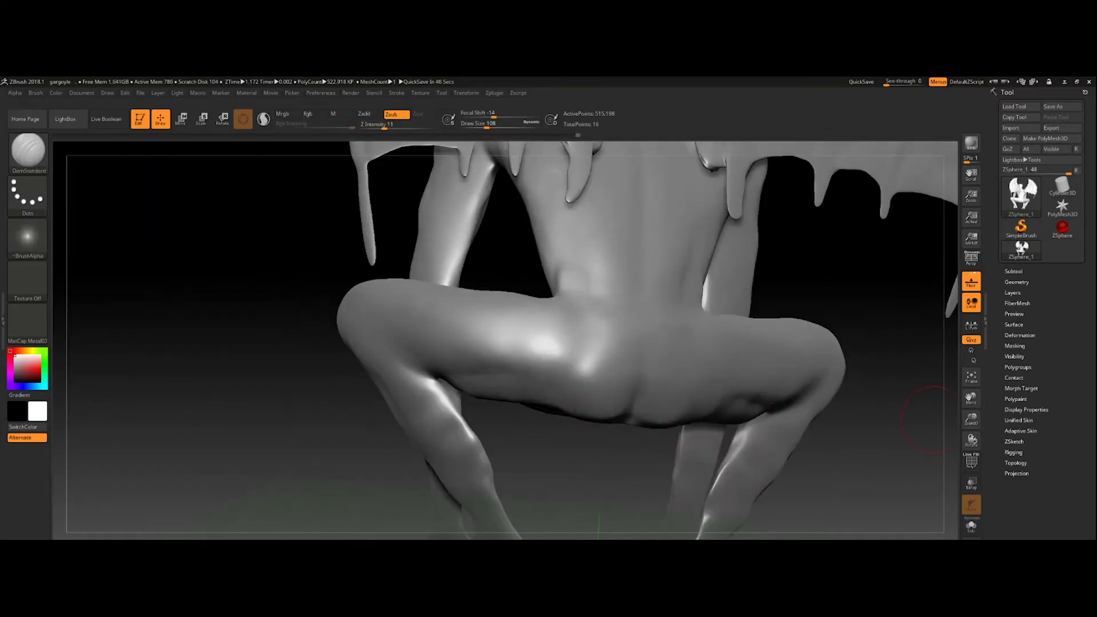
mouse_move(931, 420)
right_down()
mouse_move(510, 454)
mouse_move(297, 240)
right_up()
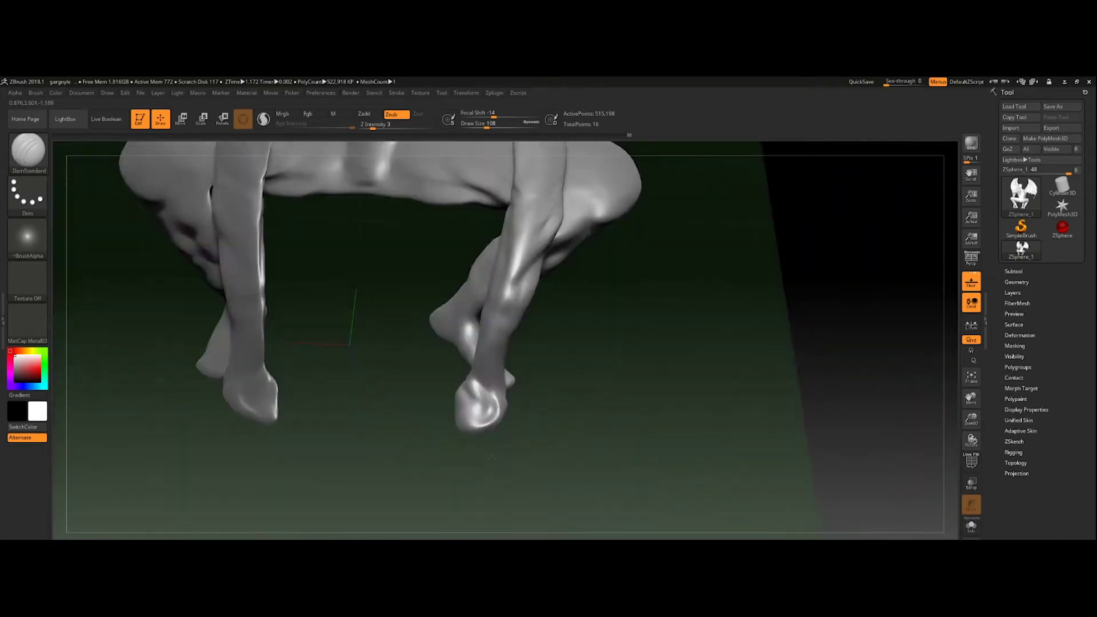
Browse the Tool and Alpha libraries in LightBox and bring up the brush picker
click(65, 119)
click(136, 146)
click(196, 147)
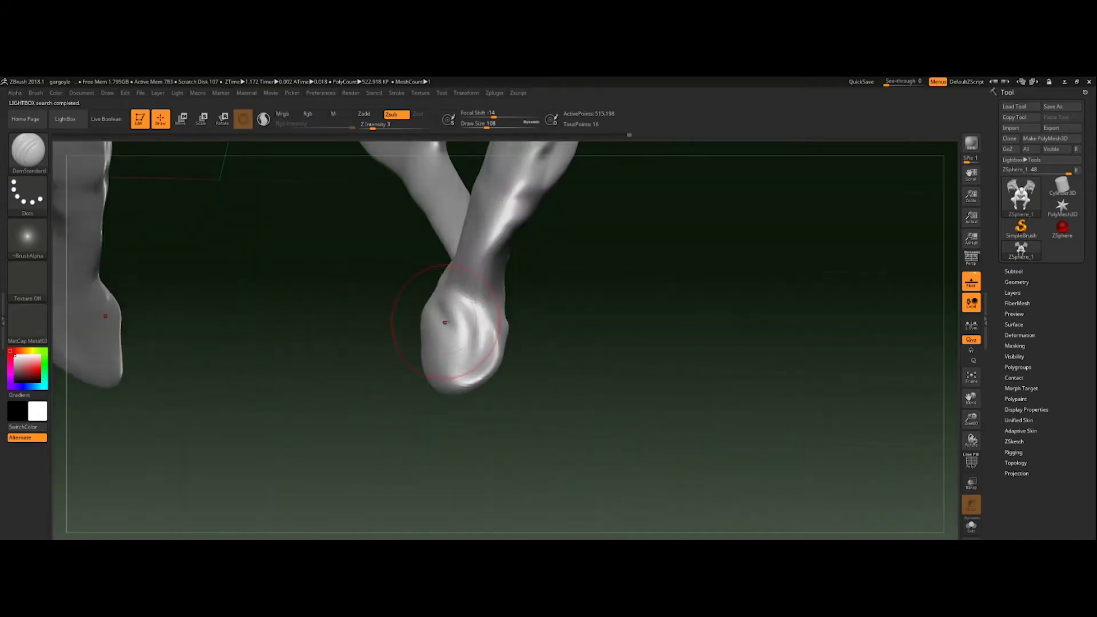
key(b)
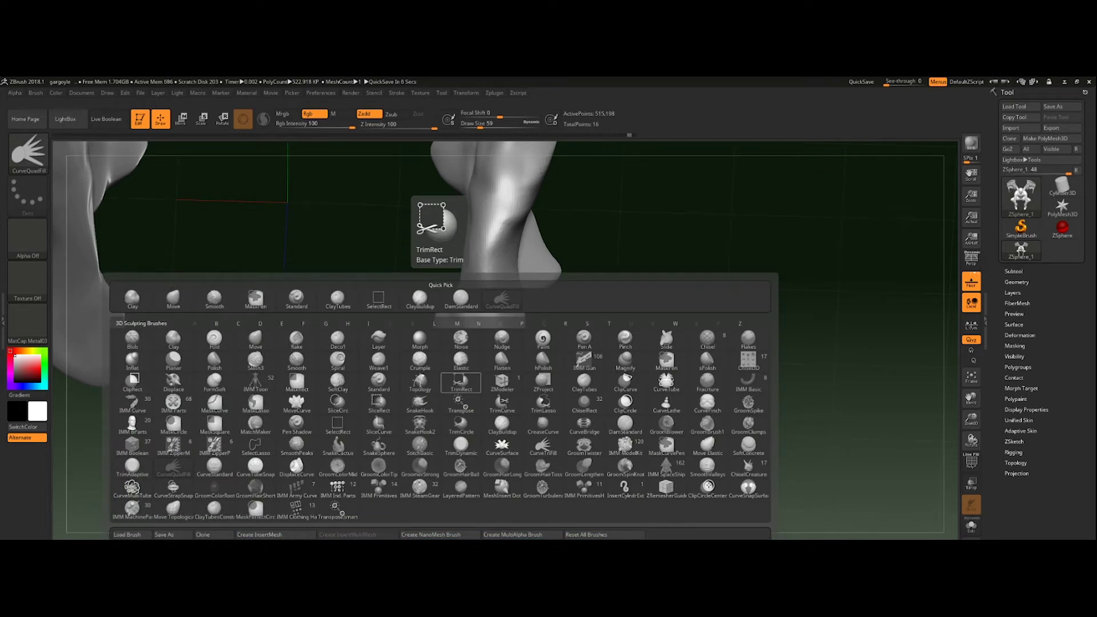
Switch to the Transpose gizmo and frame the legs and feet from an overhead angle
mouse_move(461, 382)
right_down()
mouse_move(444, 369)
mouse_move(595, 344)
mouse_move(429, 371)
mouse_move(410, 394)
mouse_move(362, 313)
mouse_move(436, 326)
mouse_move(293, 226)
right_up()
key(w)
key(f)
right_drag(369, 282, 209, 299)
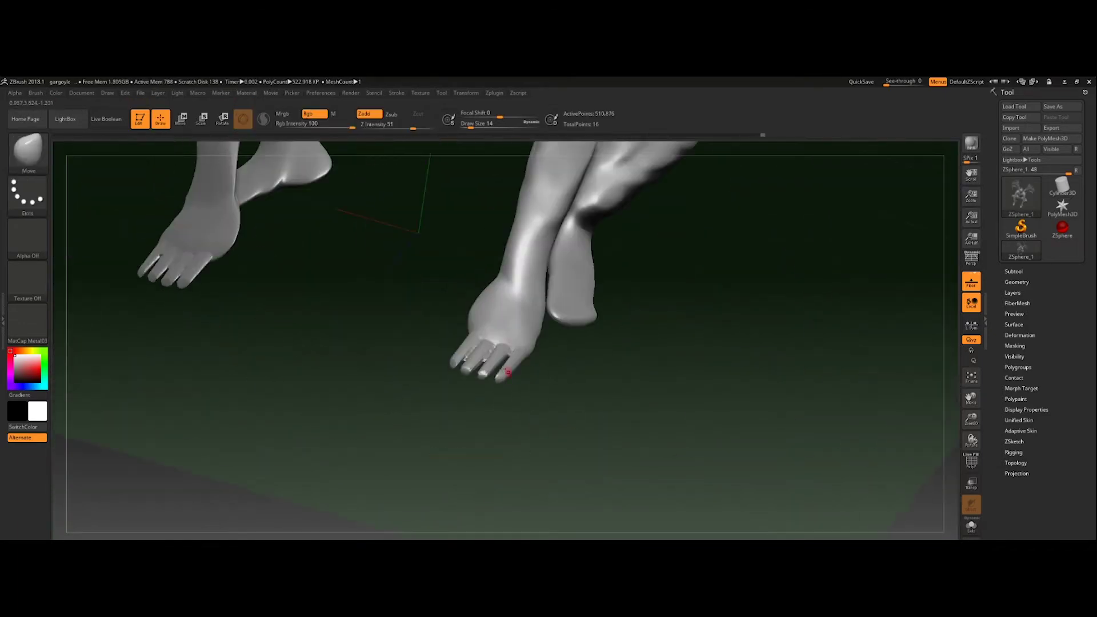
Zoom in on one foot's toes, then orbit to a front view of the legs
mouse_move(508, 373)
ctrl+right_down()
mouse_move(588, 497)
mouse_move(490, 436)
mouse_move(485, 398)
ctrl+right_up()
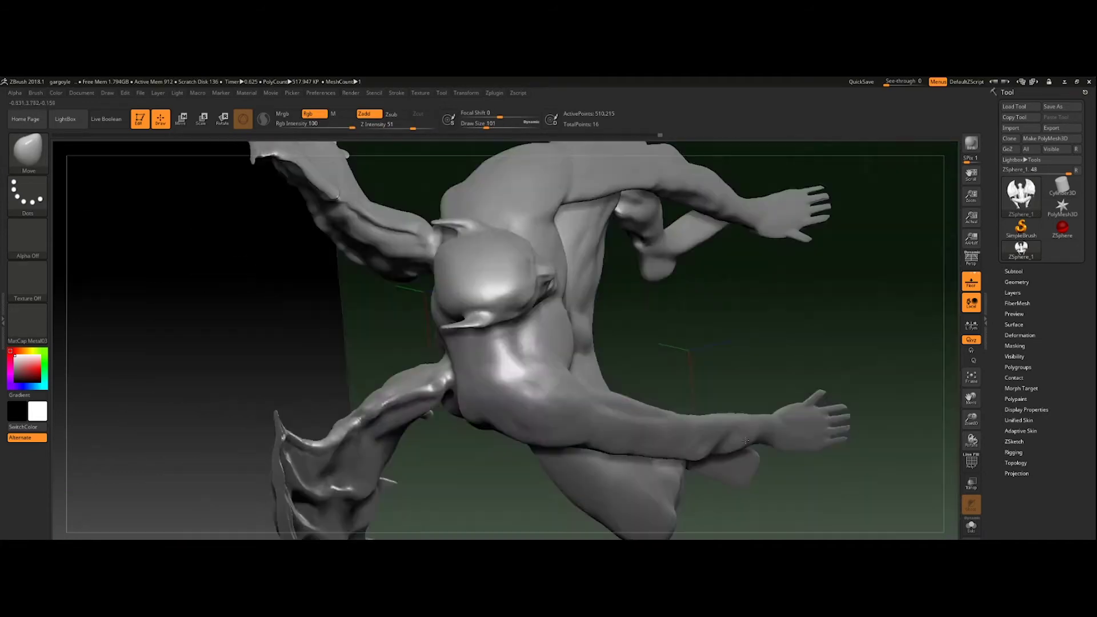
mouse_move(747, 440)
mouse_down()
mouse_move(516, 387)
mouse_move(494, 368)
mouse_up()
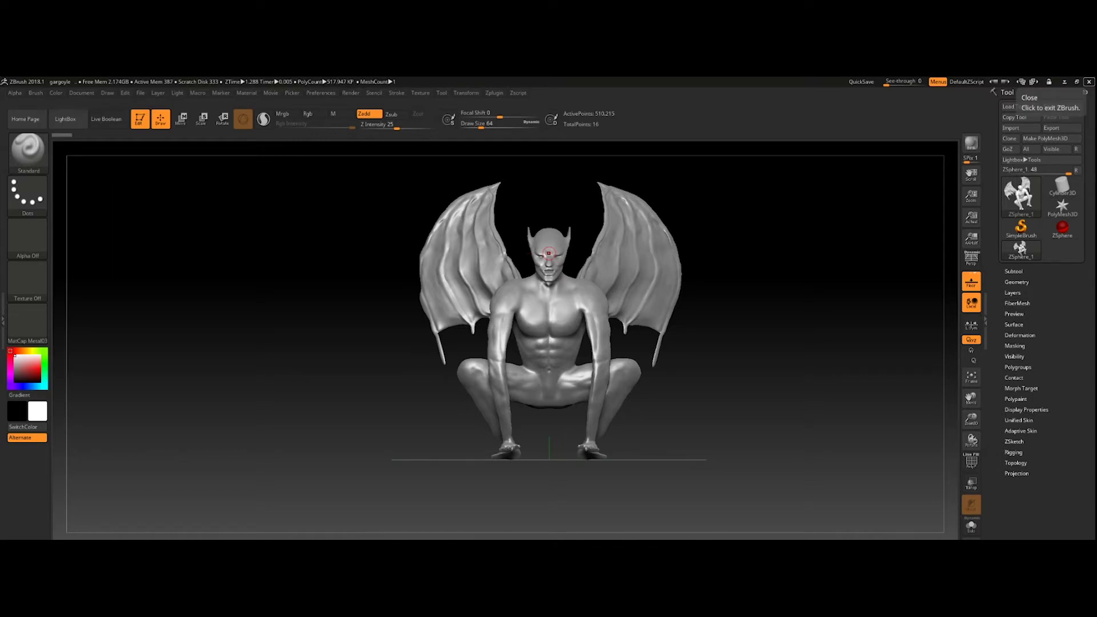
Zoom in close to the feet and orbit to a side view of the legs
right_drag(548, 253, 447, 301)
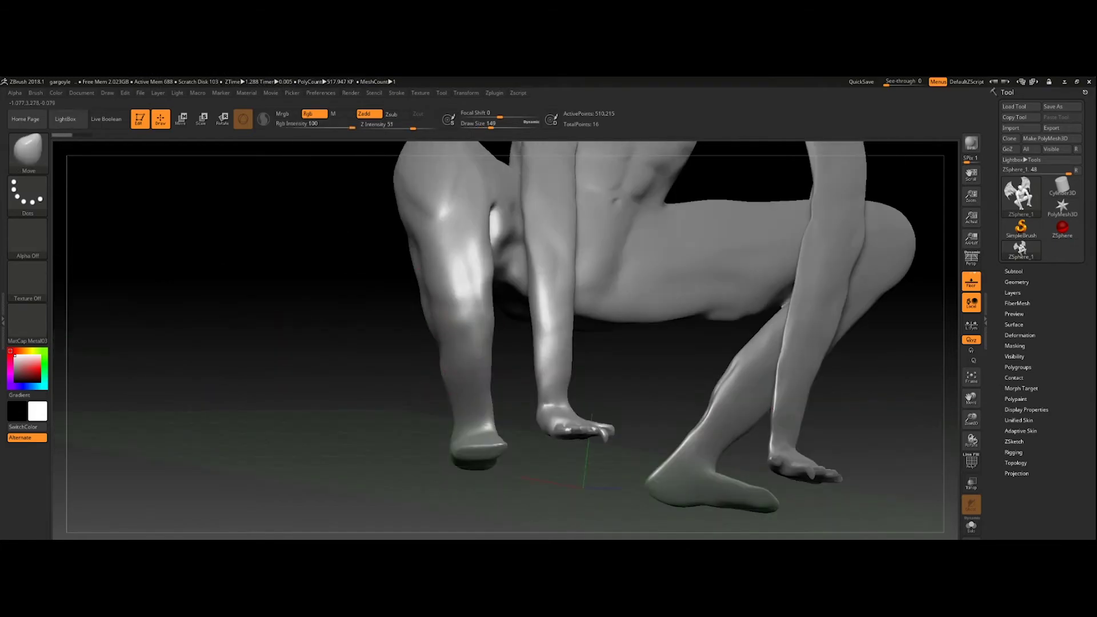
drag(937, 446, 763, 345)
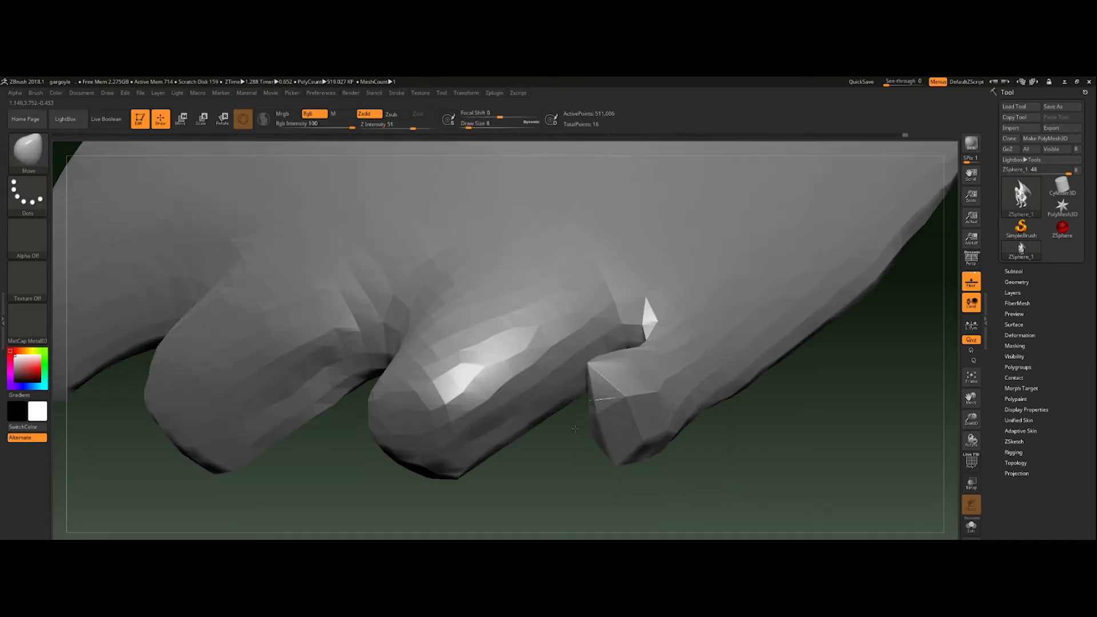
Expand the DynaMesh options under Tool > Geometry
click(1017, 282)
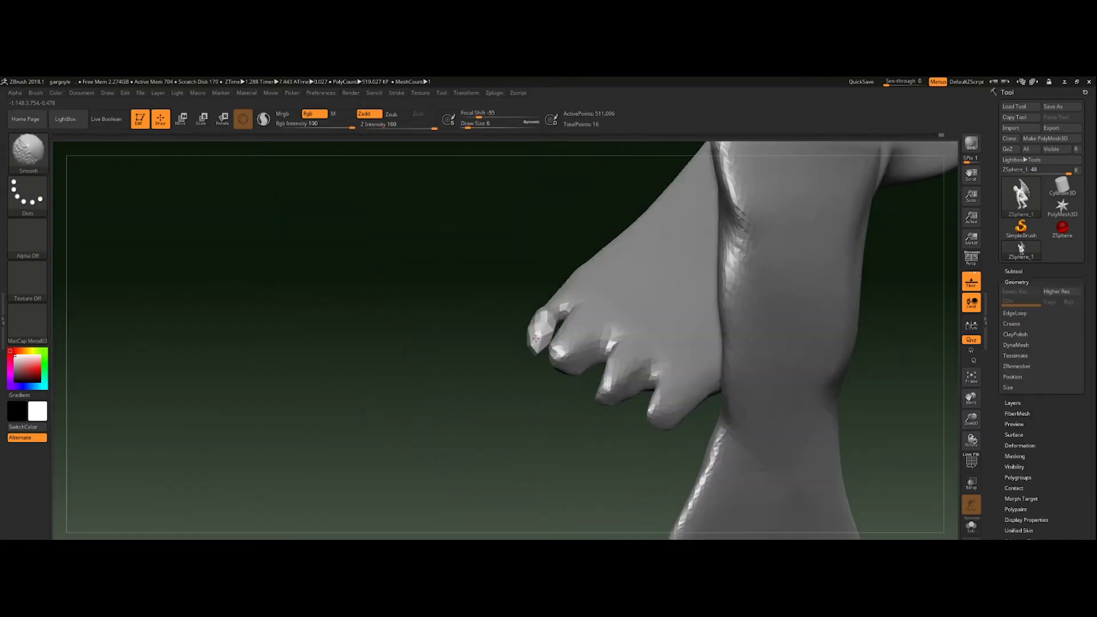
click(1015, 345)
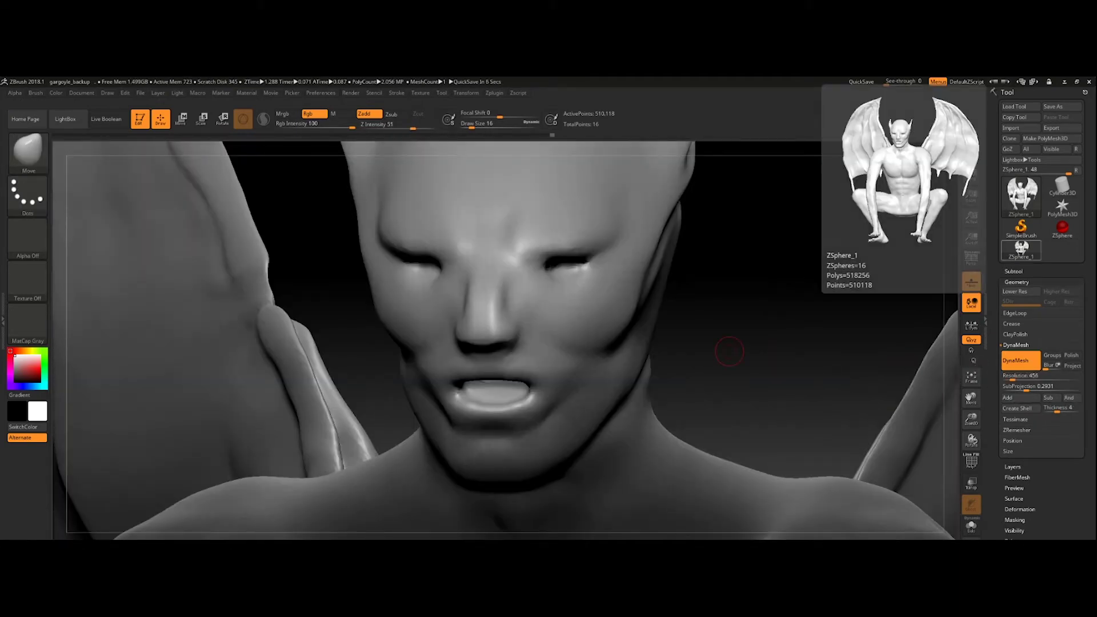
Run DynaMesh to remesh the gargoyle to about 2.2 million points
click(1020, 375)
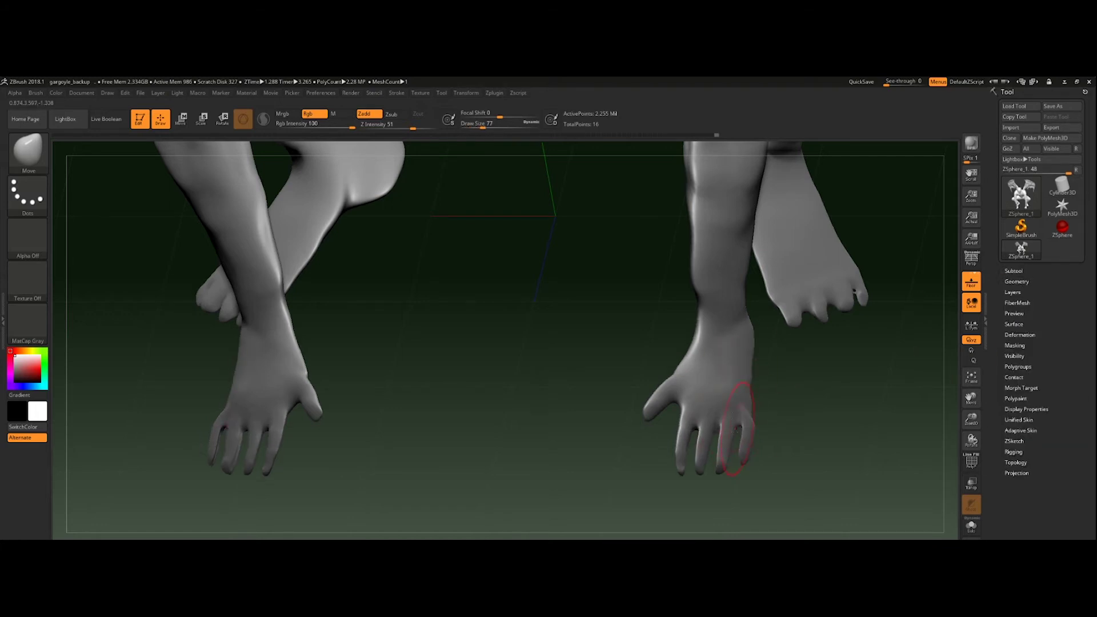
Orbit and zoom around the hand and fingers, then orbit over the head to the back
mouse_move(737, 429)
right_down()
mouse_move(745, 414)
mouse_move(759, 432)
right_up()
mouse_move(754, 327)
right_down()
mouse_move(776, 377)
mouse_move(808, 320)
mouse_move(760, 392)
mouse_move(643, 357)
right_up()
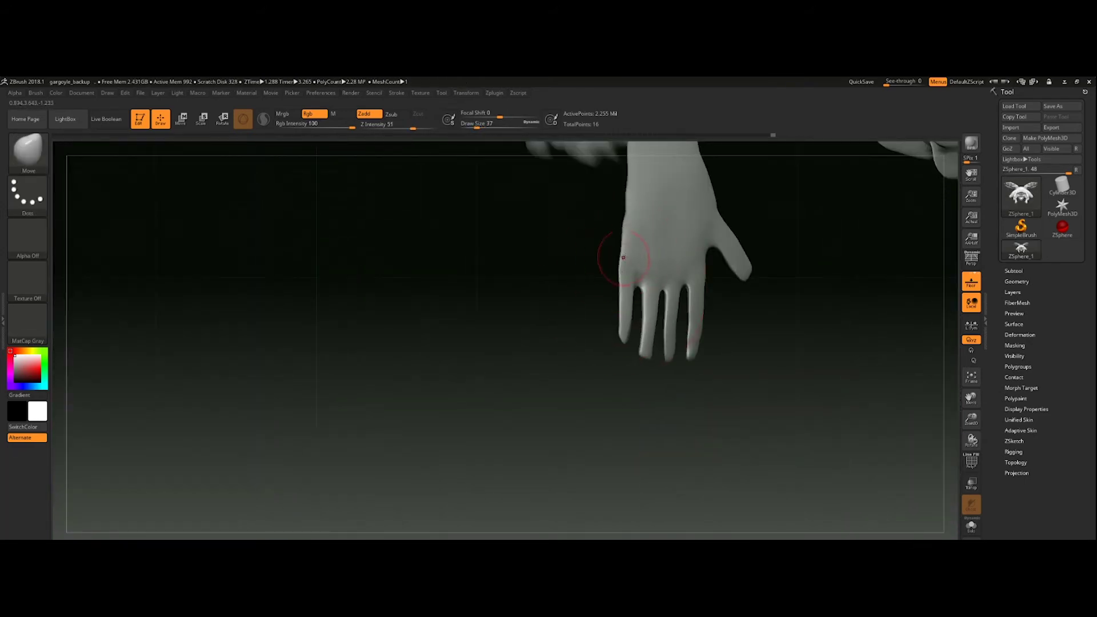
mouse_move(623, 257)
right_down()
mouse_move(737, 350)
mouse_move(625, 411)
mouse_move(745, 387)
mouse_move(602, 276)
mouse_move(555, 150)
mouse_move(721, 335)
right_up()
mouse_move(742, 277)
right_down()
mouse_move(676, 505)
mouse_move(753, 420)
right_up()
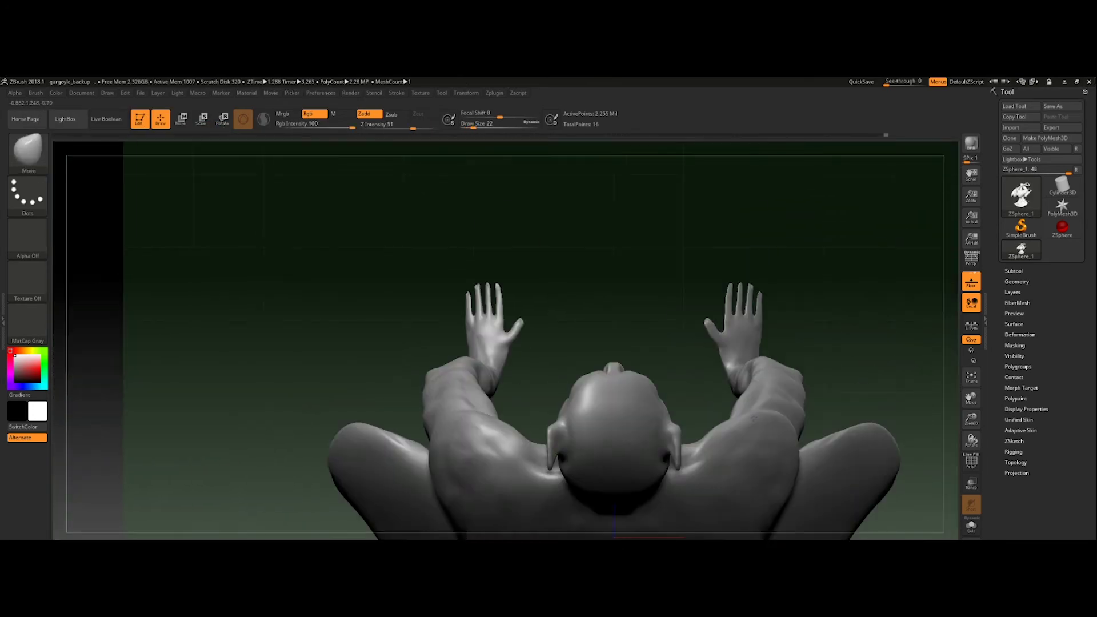
right_drag(485, 347, 121, 96)
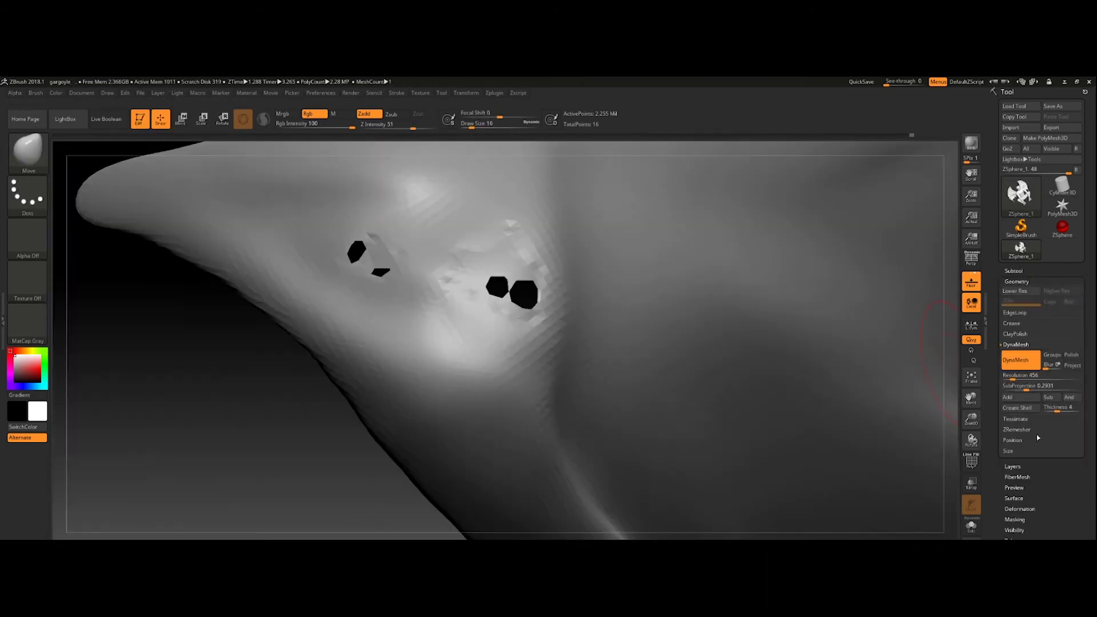
Browse the Tool palette's Topology, Subtool, Preview, Geometry and Display Properties subpalettes
click(1037, 348)
click(1014, 157)
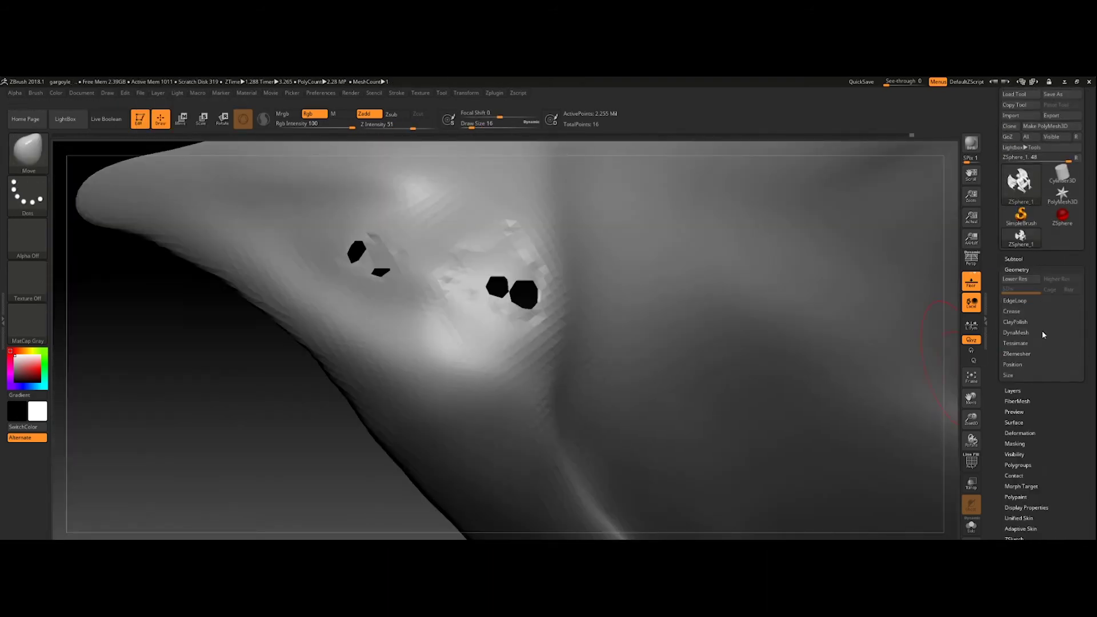
click(1013, 200)
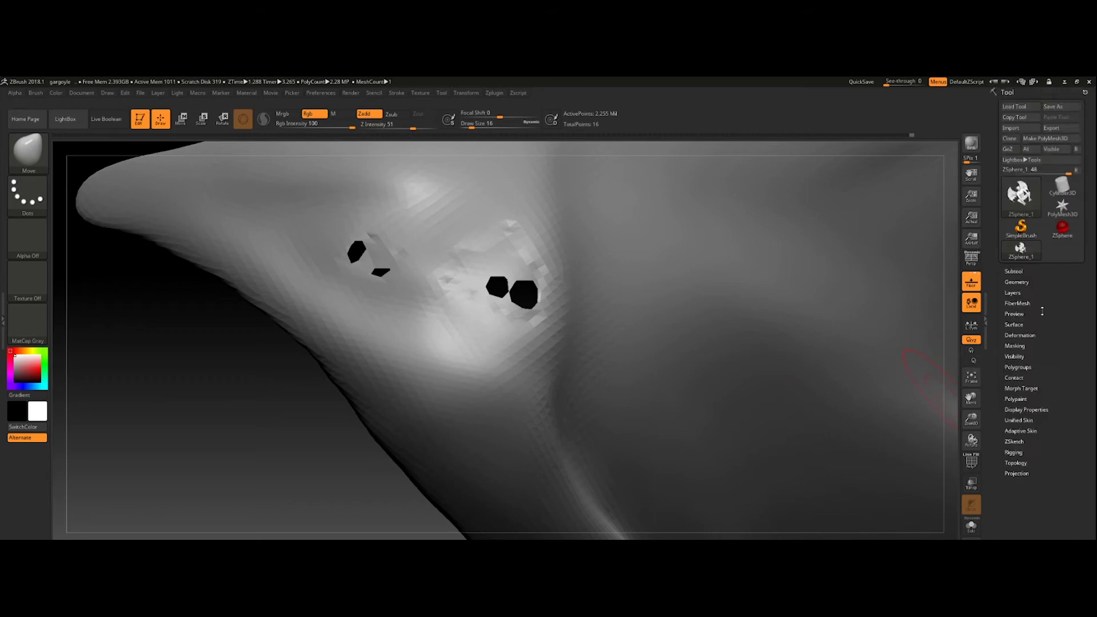
click(1014, 314)
click(1016, 282)
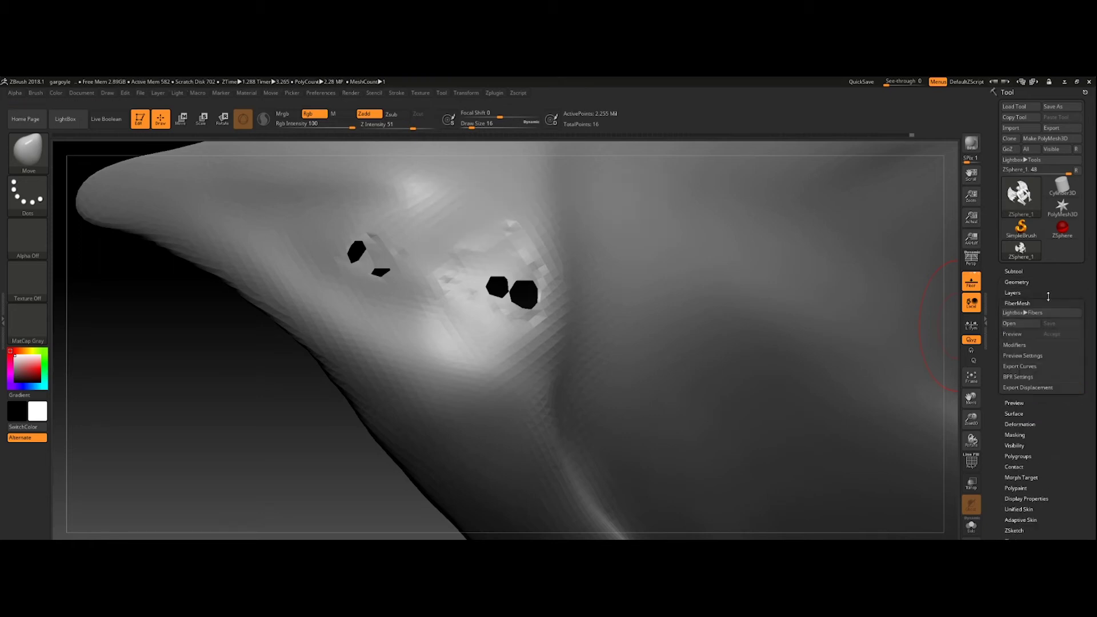
click(1026, 520)
click(1028, 243)
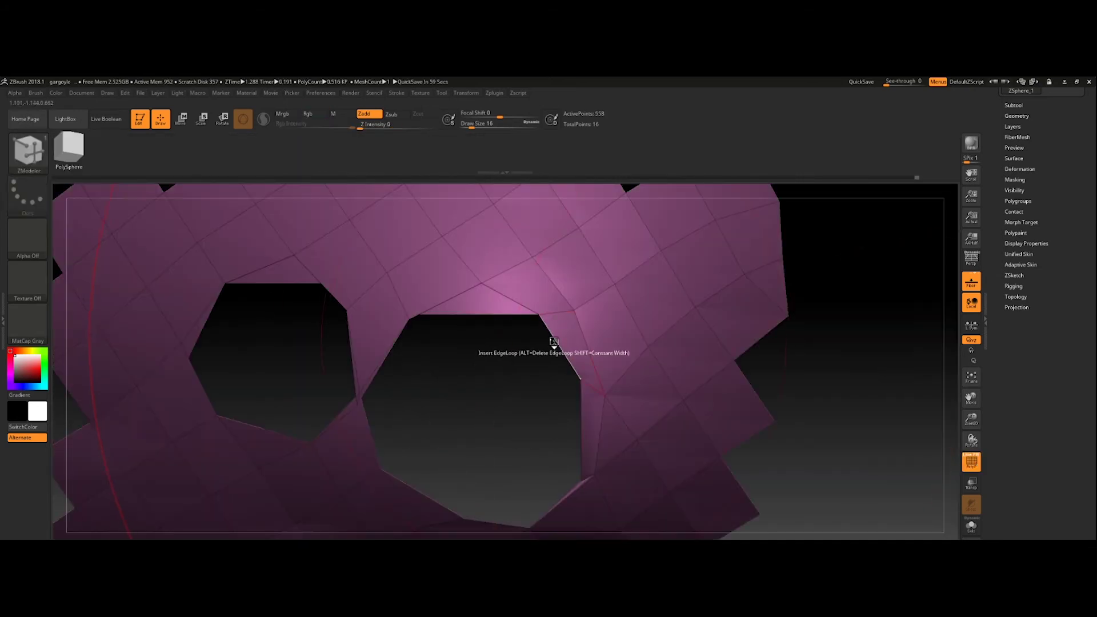
Extend patch polygons across the wing hole's open edges with ZModeler QMesh
click(555, 345)
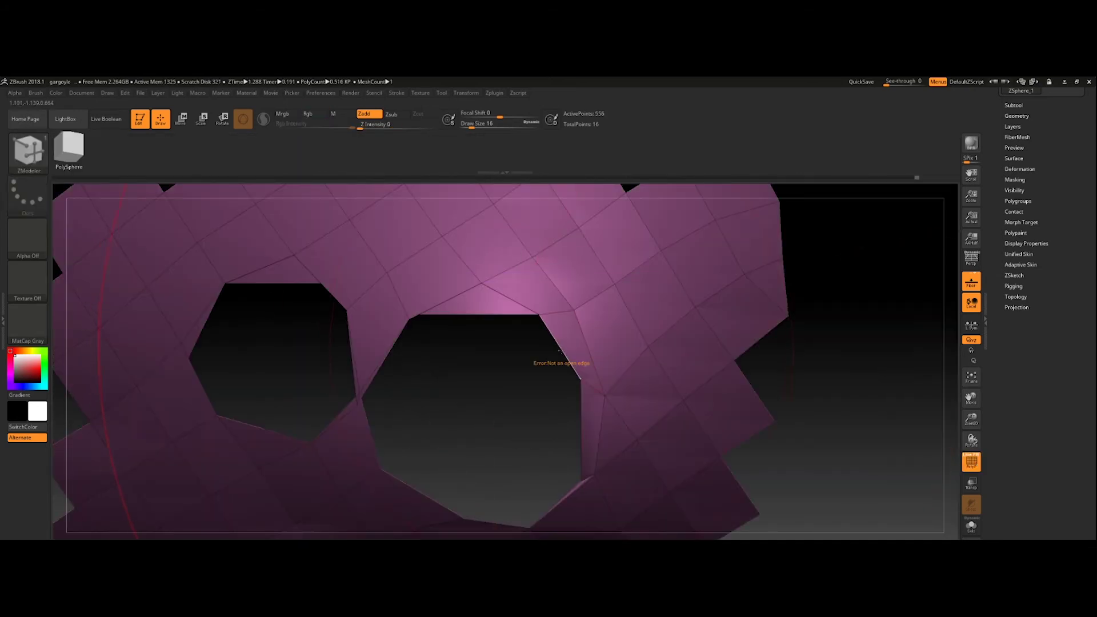
drag(439, 317, 546, 367)
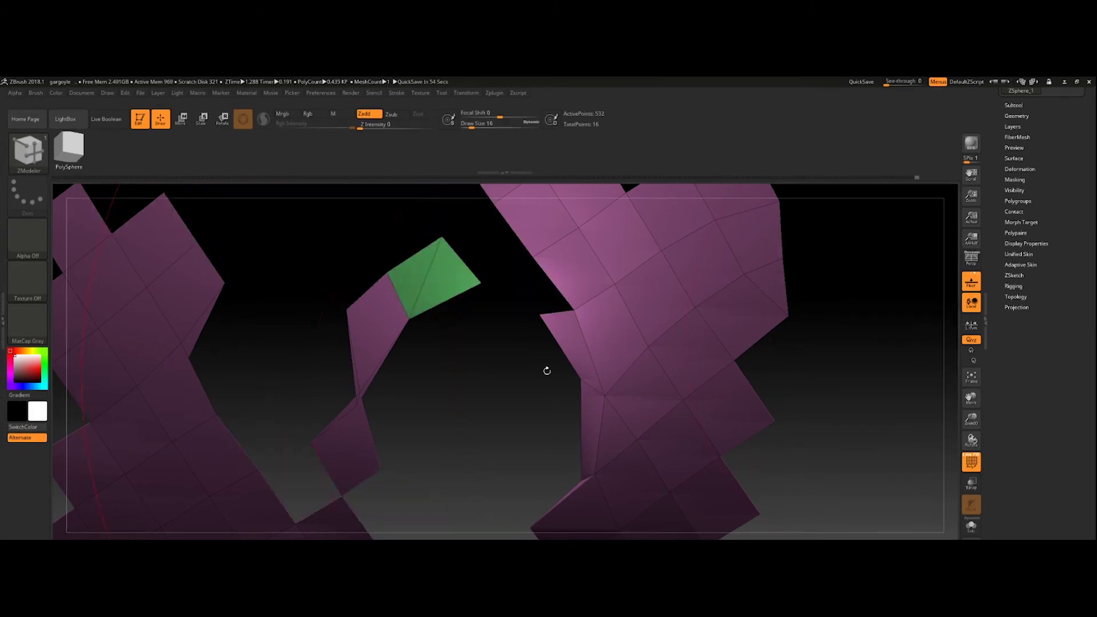
mouse_move(583, 448)
alt+right_down()
mouse_move(530, 427)
mouse_move(587, 347)
alt+right_up()
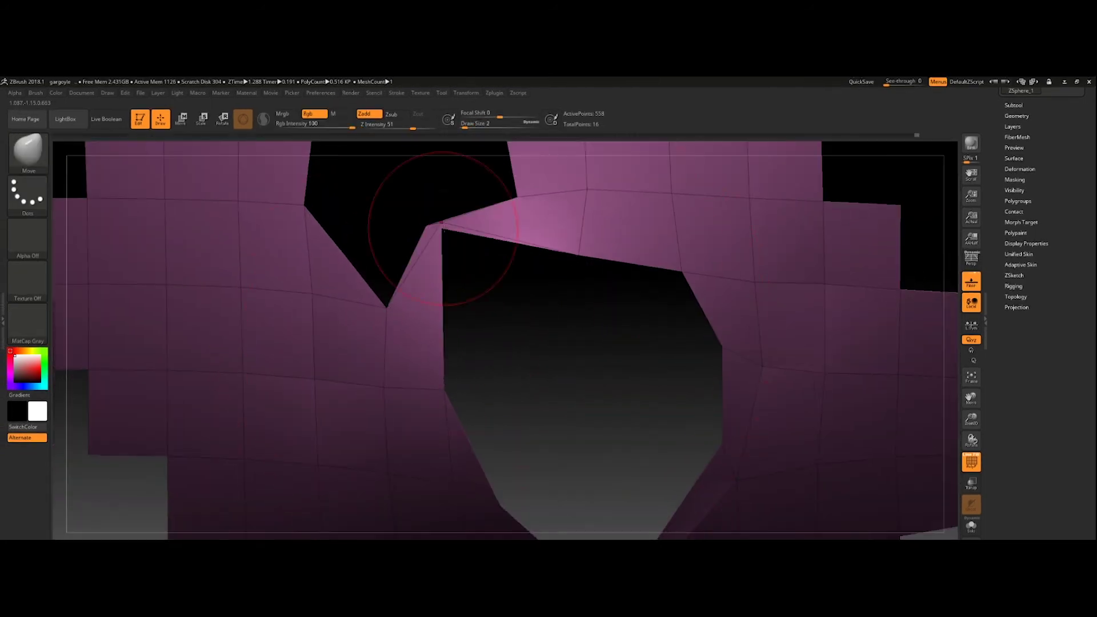
key(f)
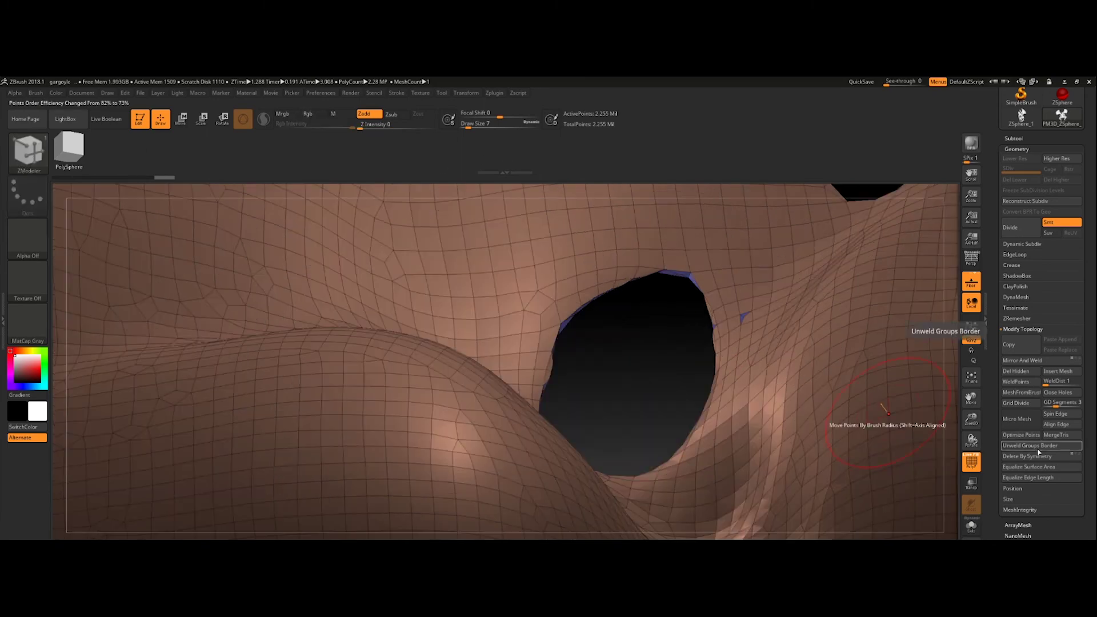
Apply Del Hidden from Geometry > Modify Topology to remove hidden polygons
click(1015, 371)
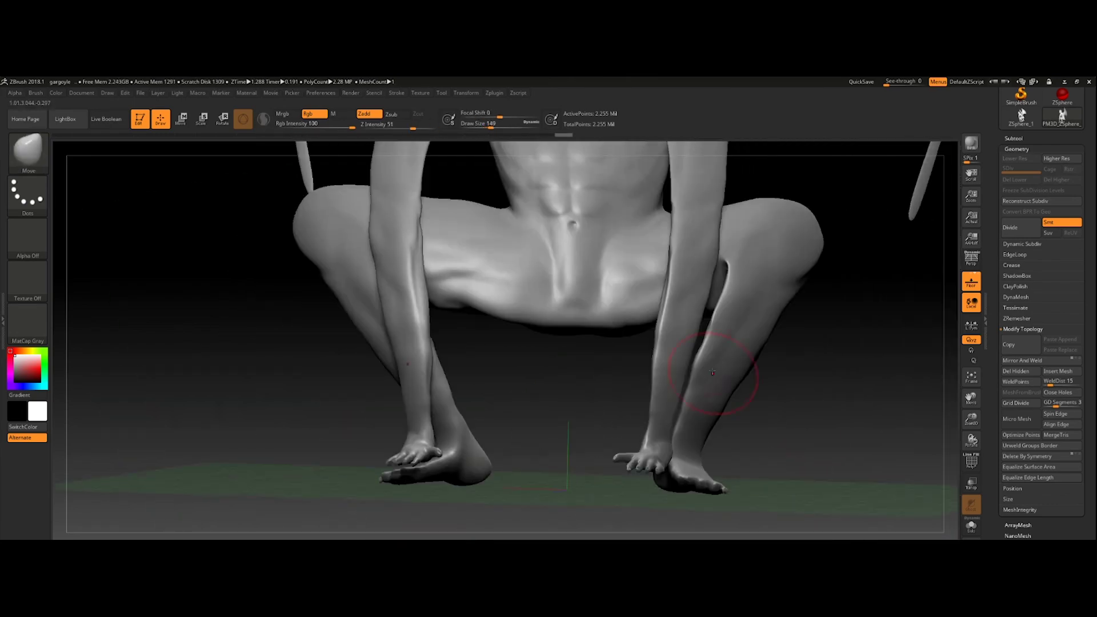
Orbit the gargoyle to view it from behind, low at the feet, then from the side
drag(621, 461, 597, 459)
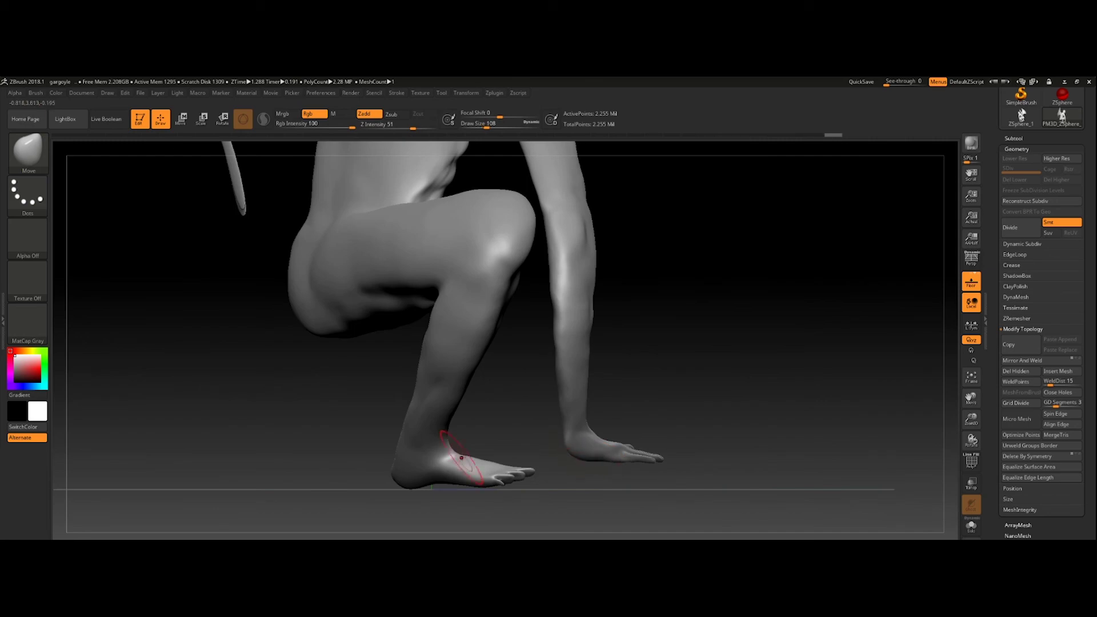
drag(462, 457, 573, 358)
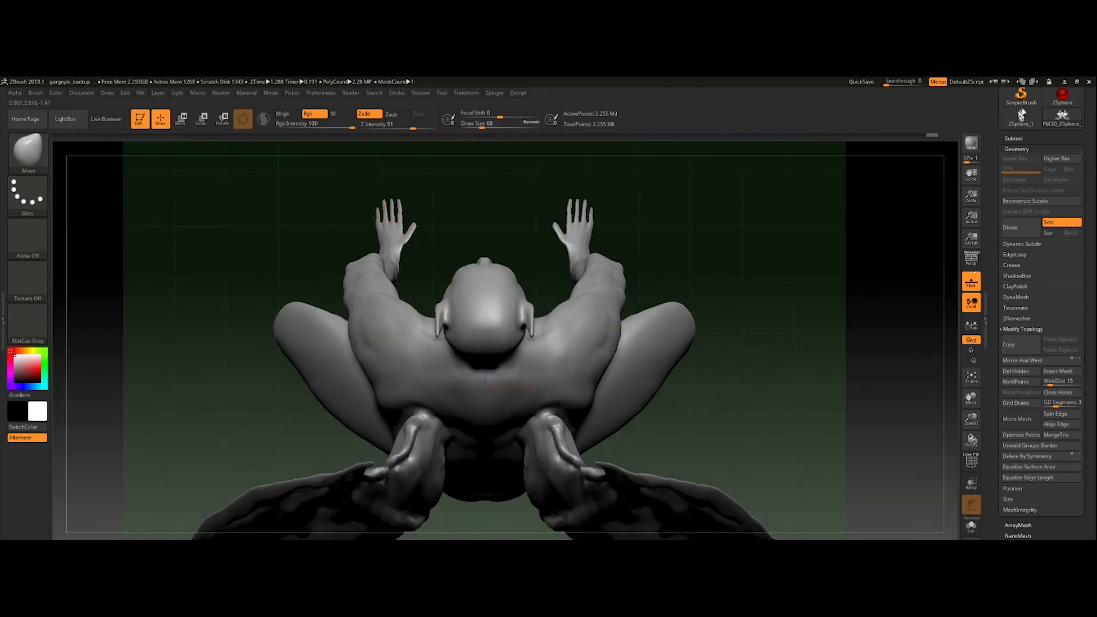
drag(410, 227, 454, 254)
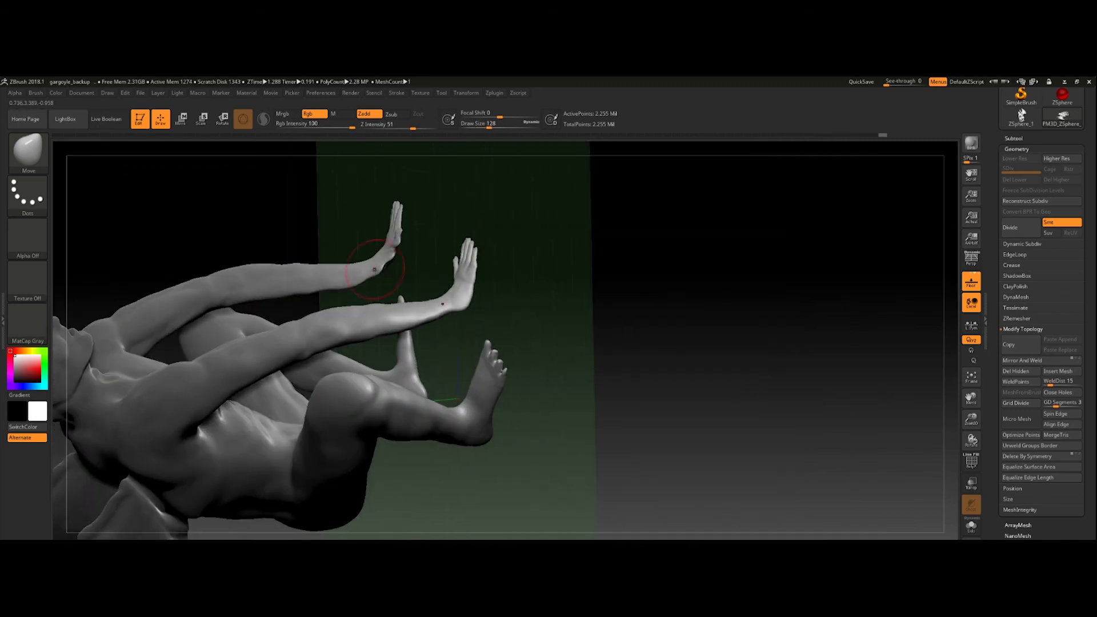